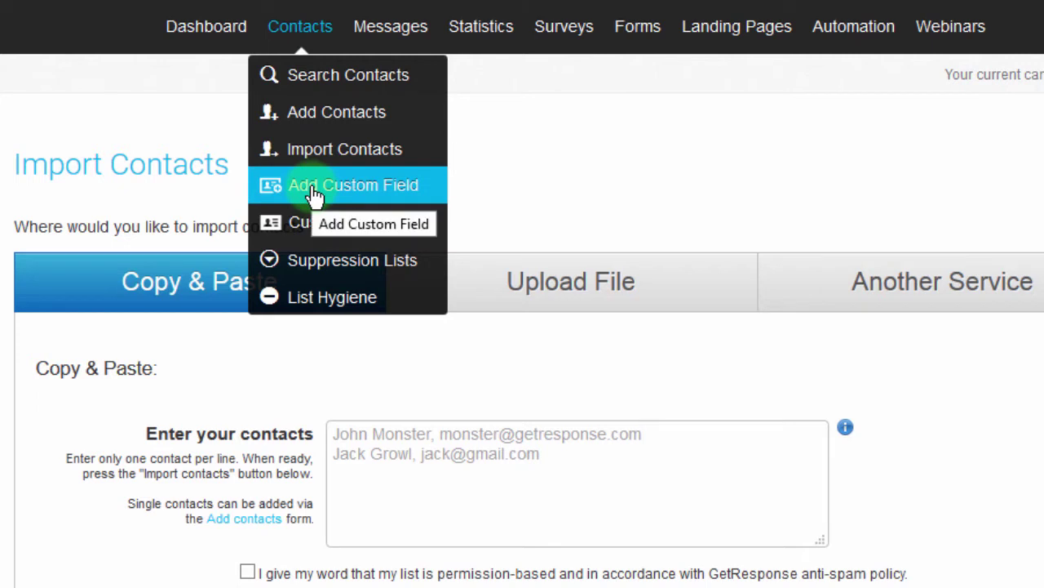
Step: Start a new custom field for contacts named Title and set its type to Text (single line)
click(314, 194)
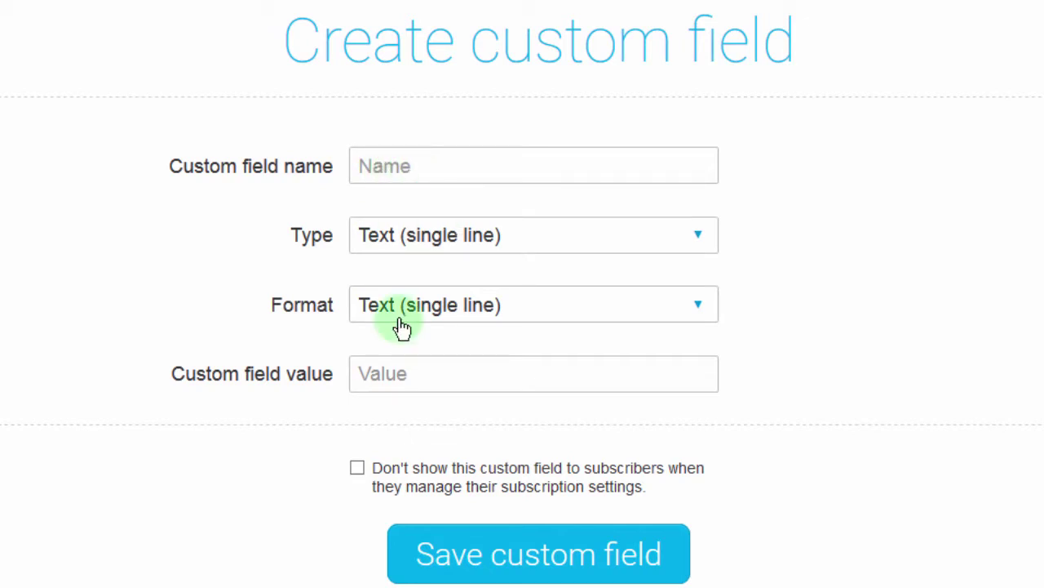
click(378, 166)
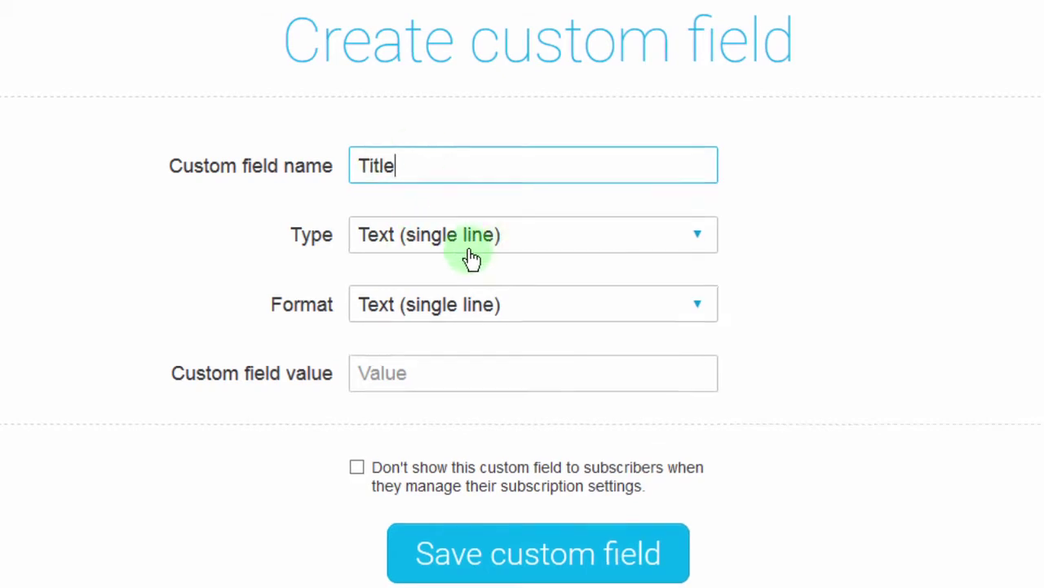
click(697, 235)
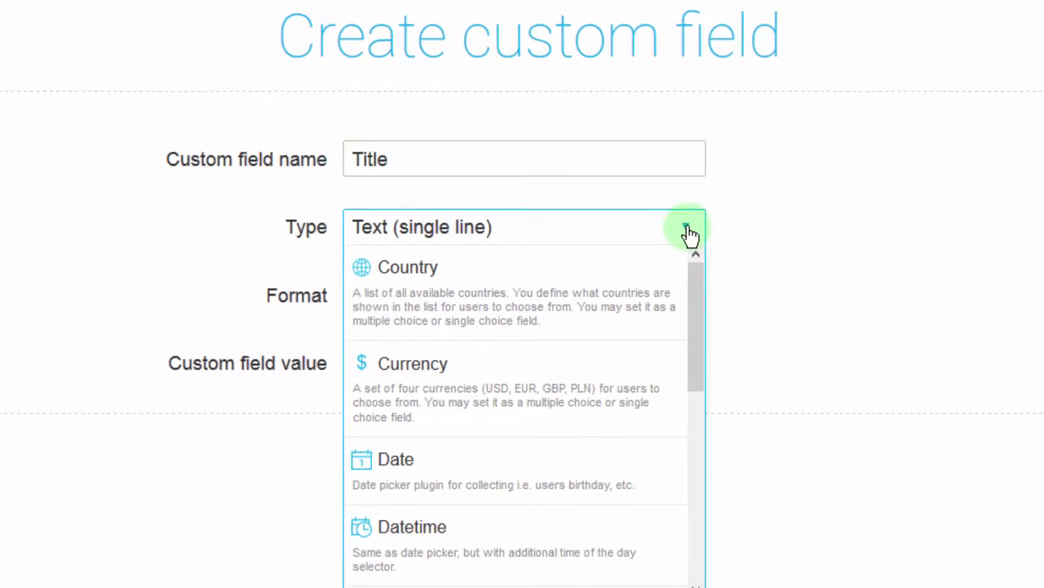
drag(688, 292, 671, 196)
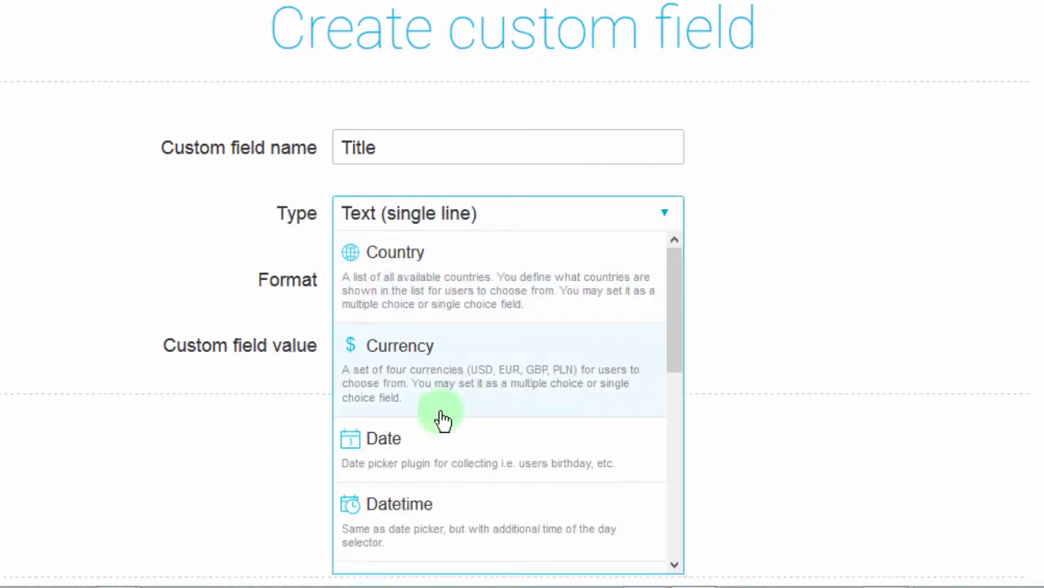
scroll(470, 484, down, 5)
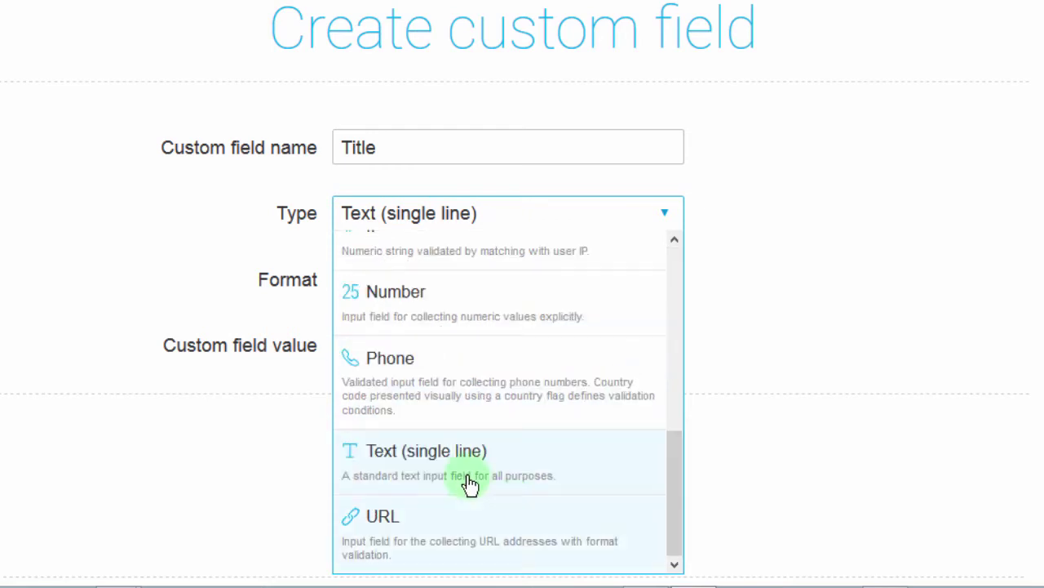
click(449, 461)
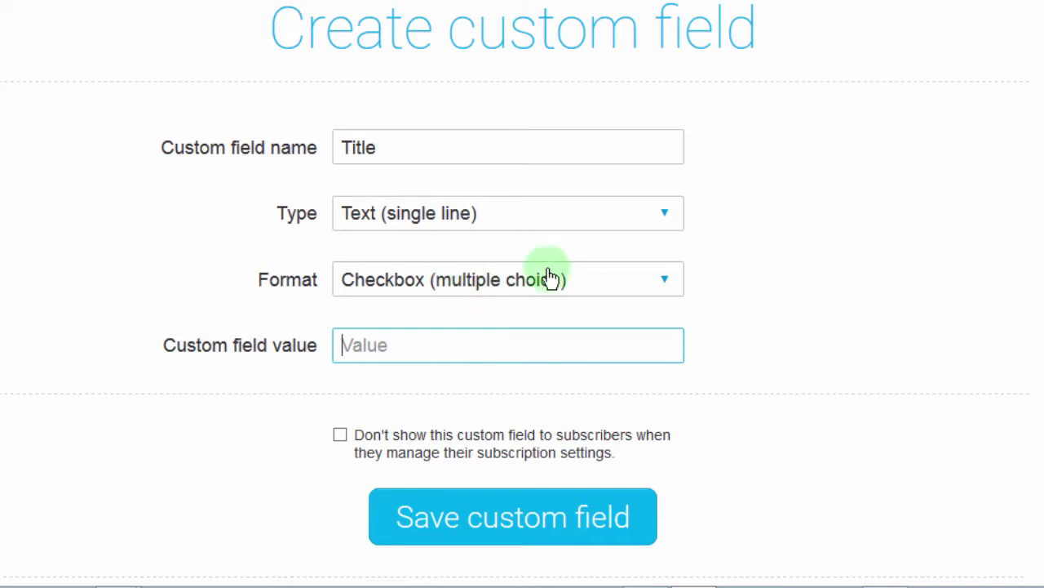
Step: Set the custom field's format to Text (single line), enter title as its value, and try to save it
click(664, 286)
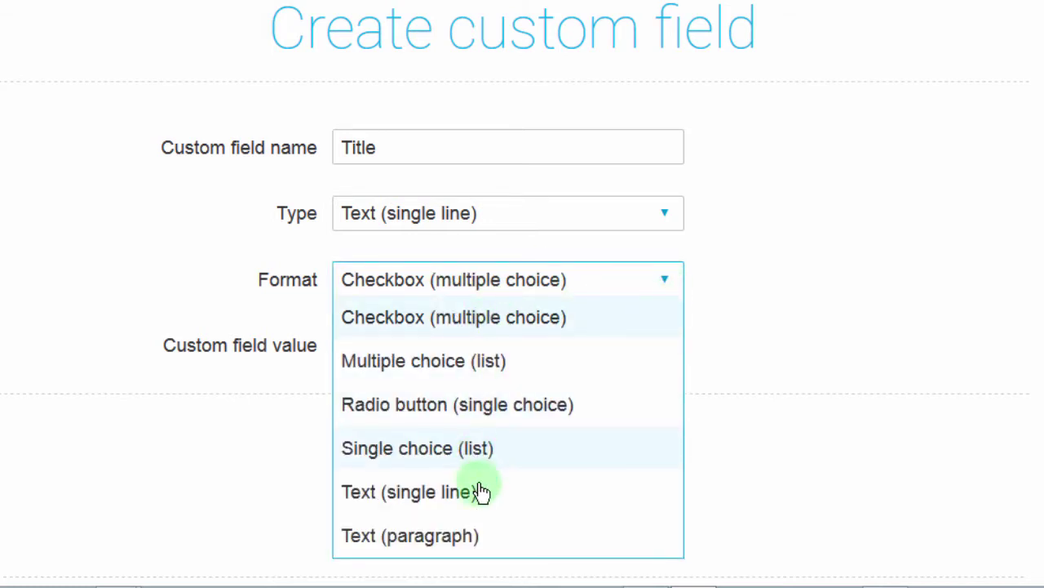
click(447, 494)
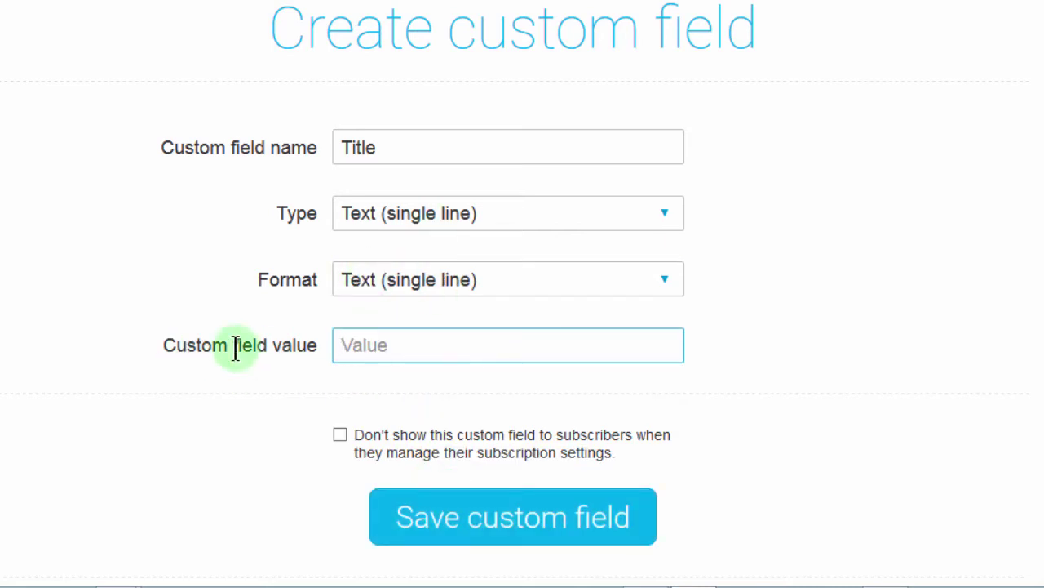
click(381, 346)
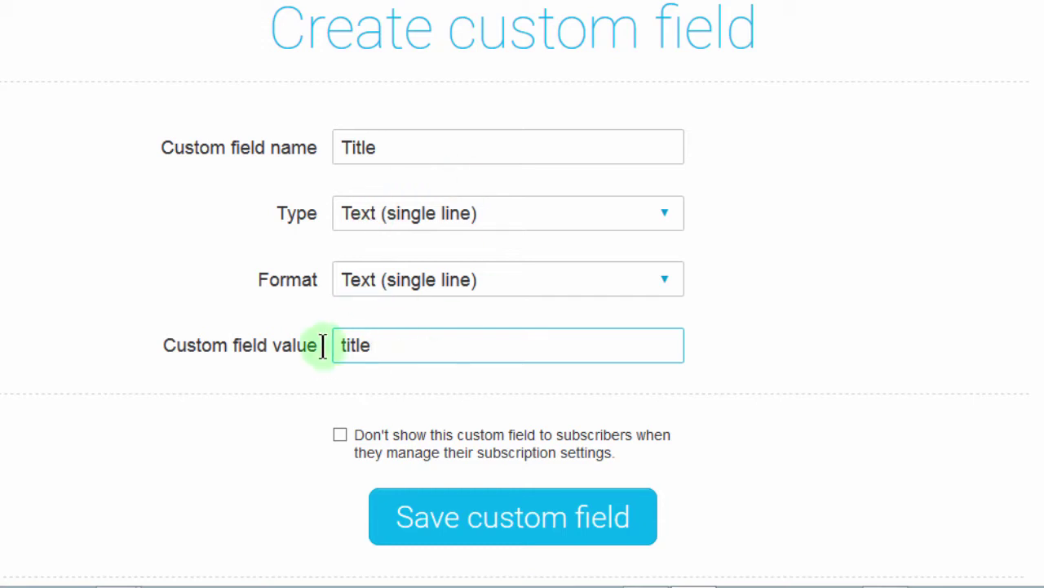
click(481, 527)
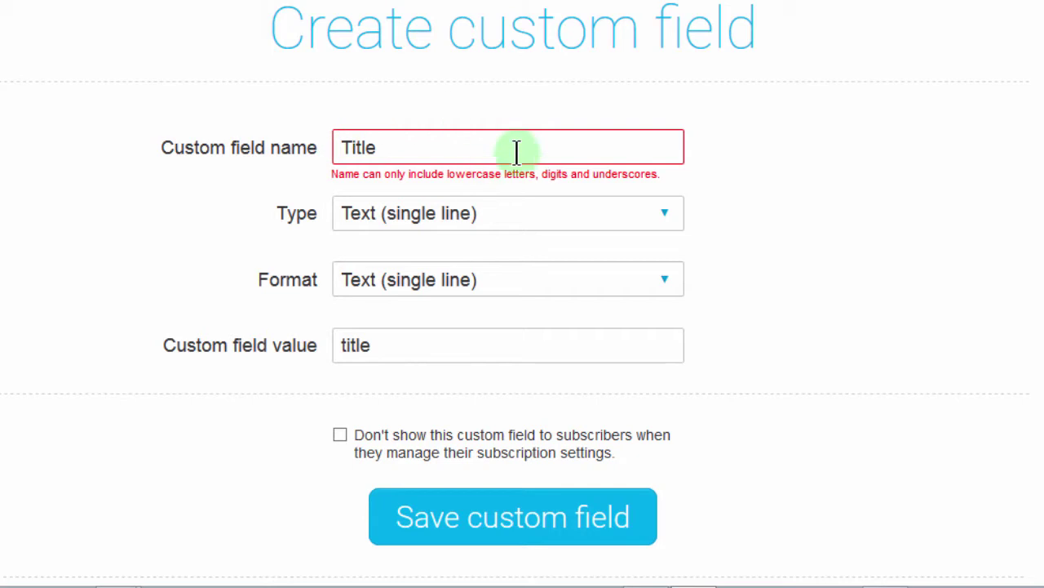
Step: Correct the custom field name to lowercase title, capitalize its value as Title, and save the custom field
click(351, 143)
drag(319, 138, 315, 137)
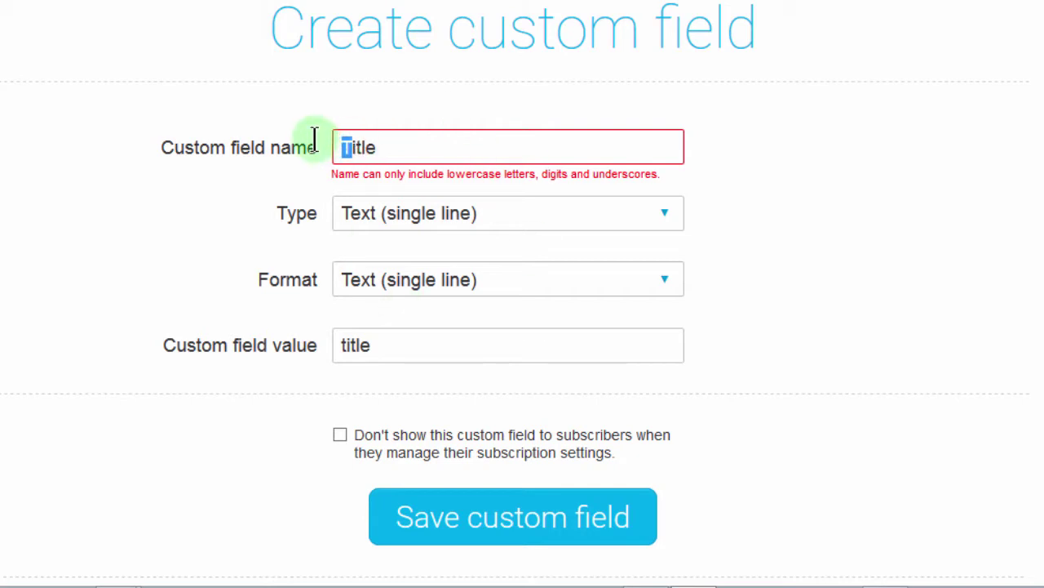
text(t)
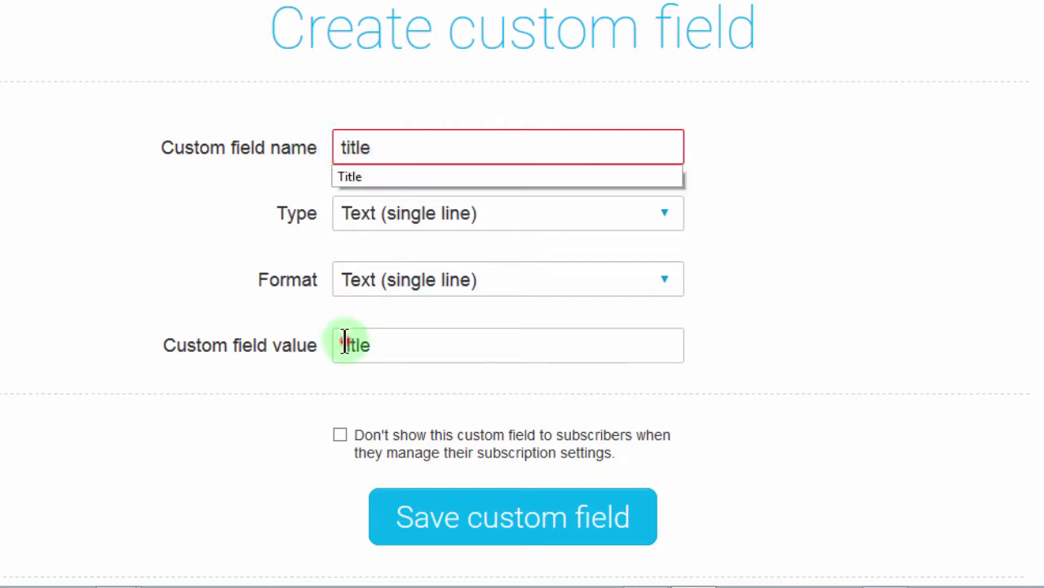
drag(344, 342, 331, 341)
text(T)
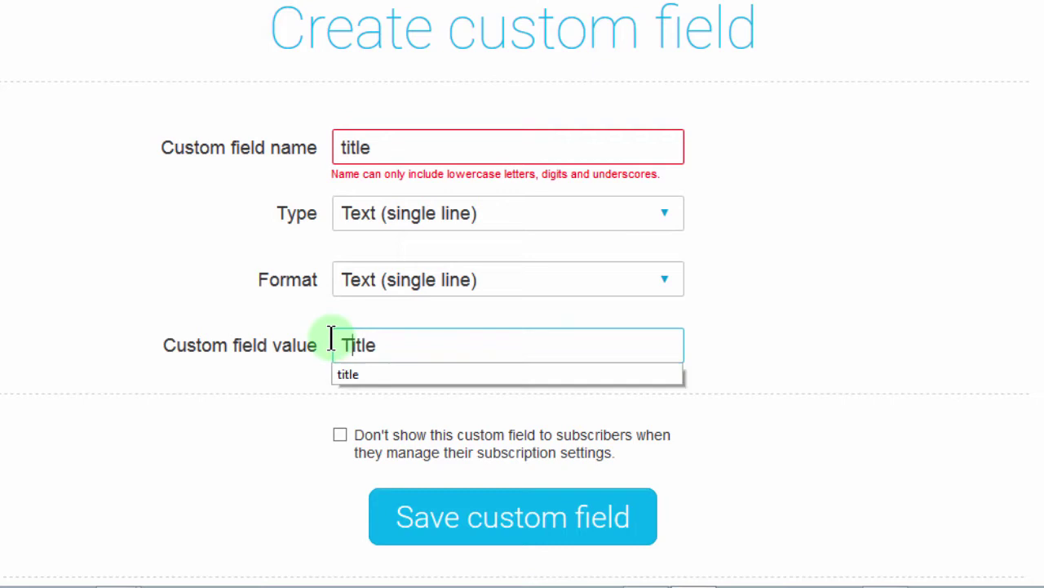
click(290, 374)
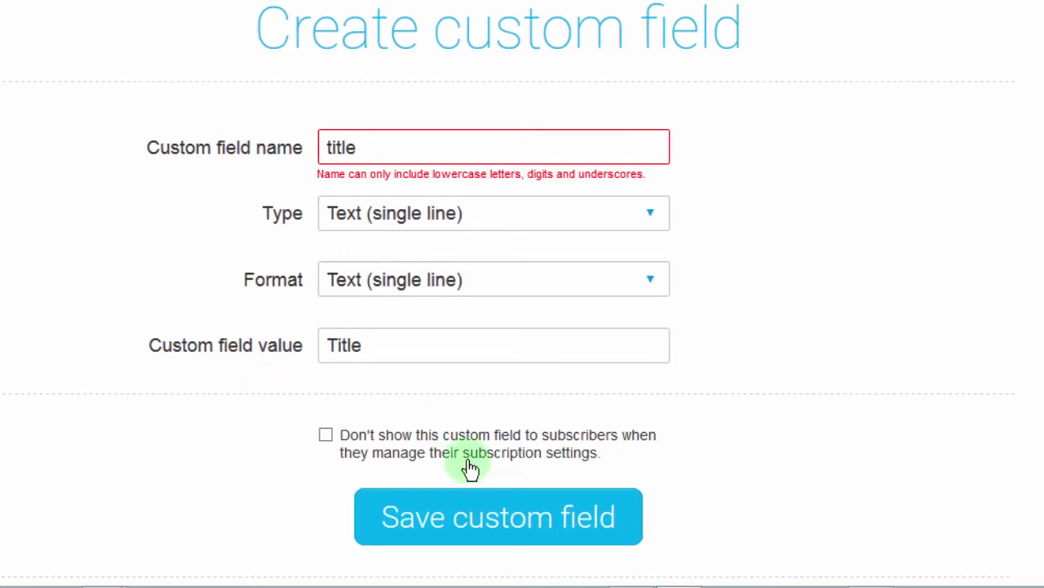
click(409, 530)
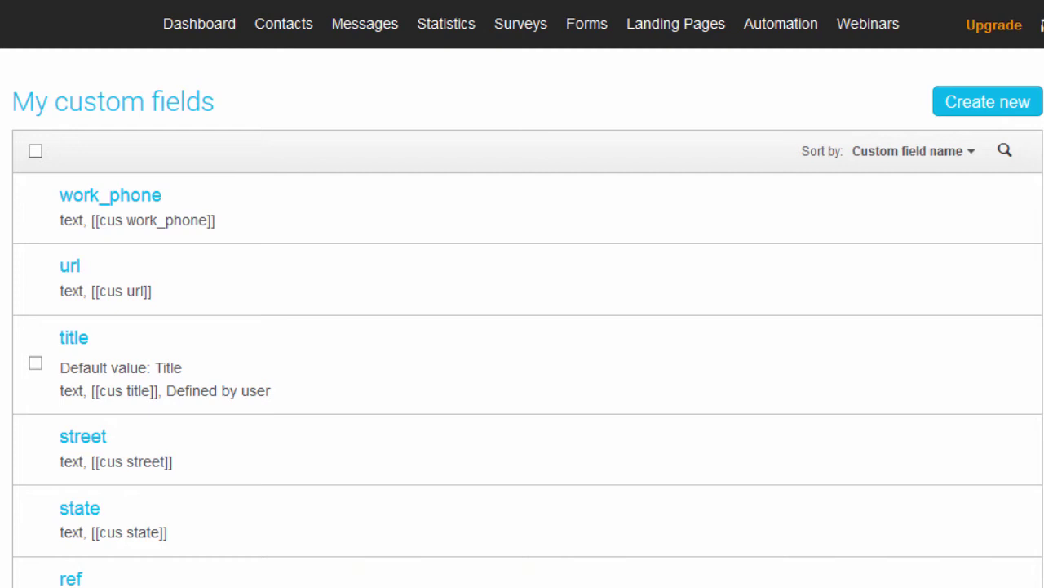
Step: Delete the user-defined title field from the custom fields list and confirm the deletion
scroll(523, 294, down, 5)
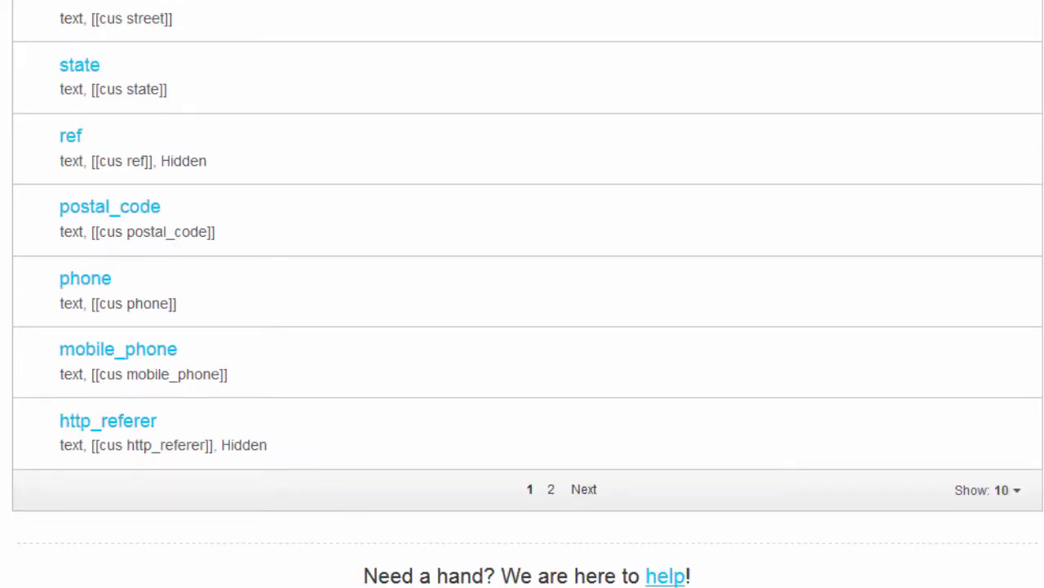
scroll(609, 213, up, 6)
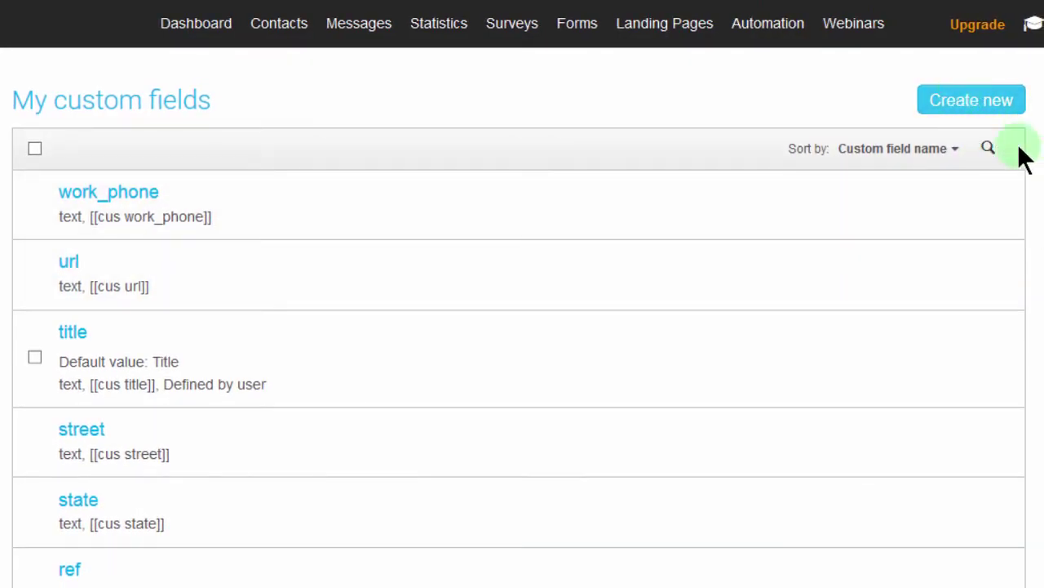
scroll(522, 294, down, 5)
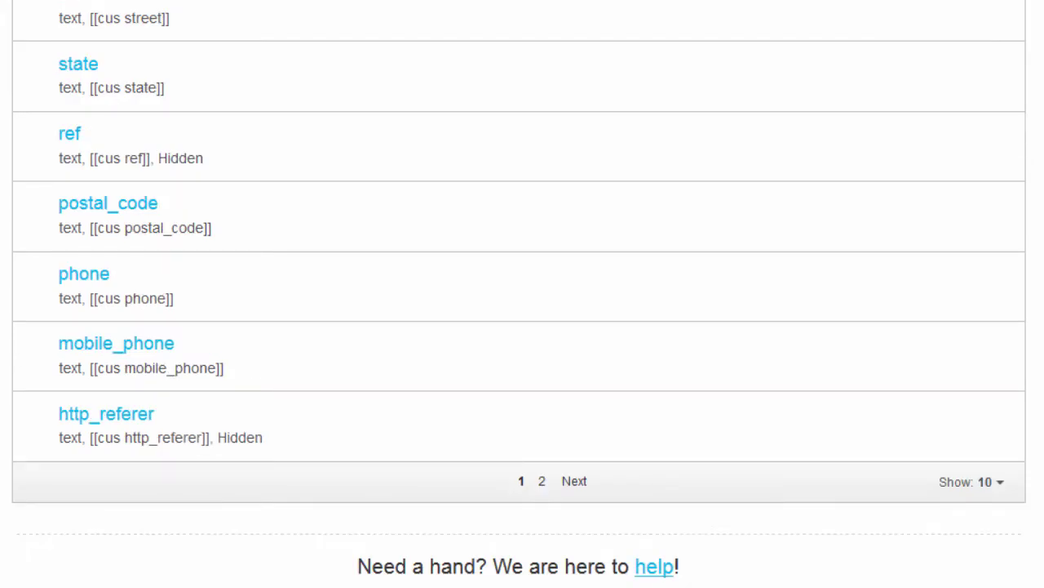
scroll(369, 280, up, 5)
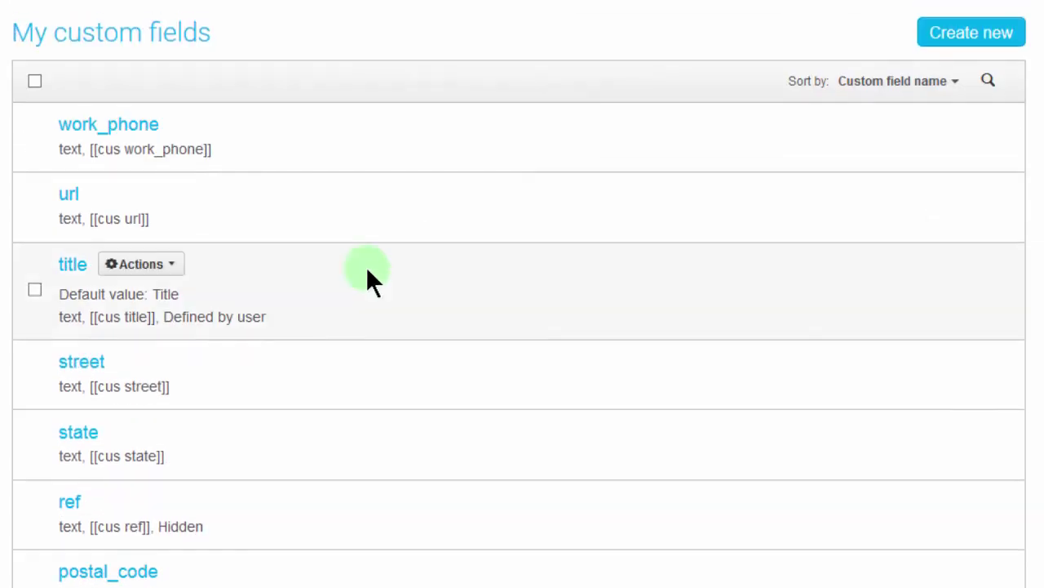
click(173, 266)
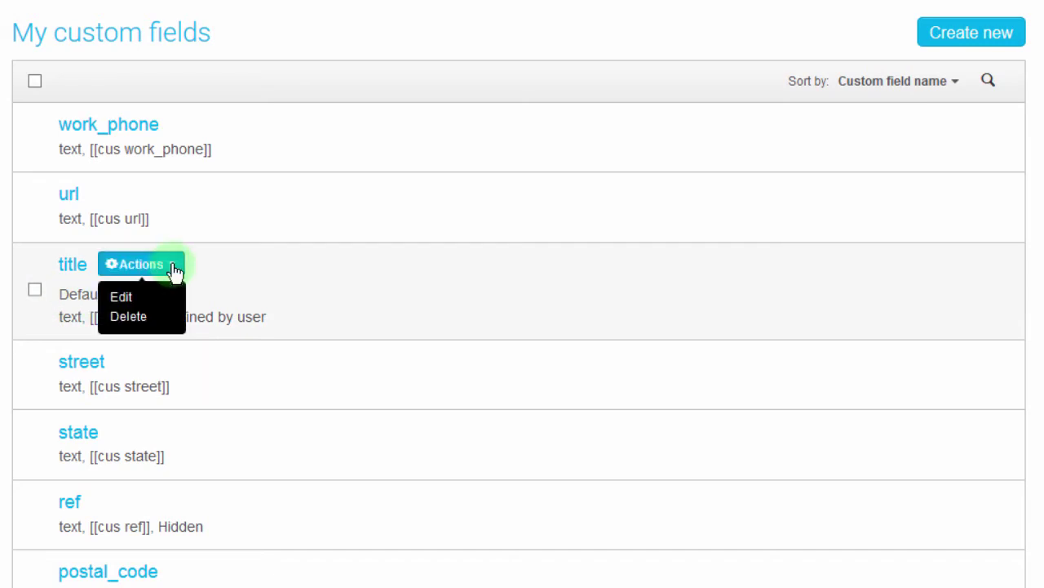
click(122, 321)
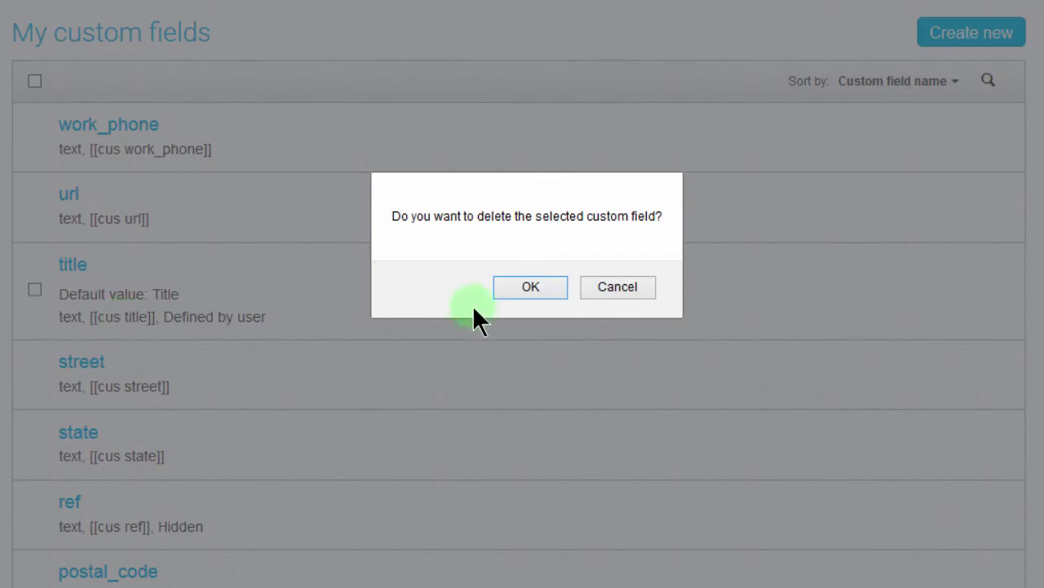
click(512, 288)
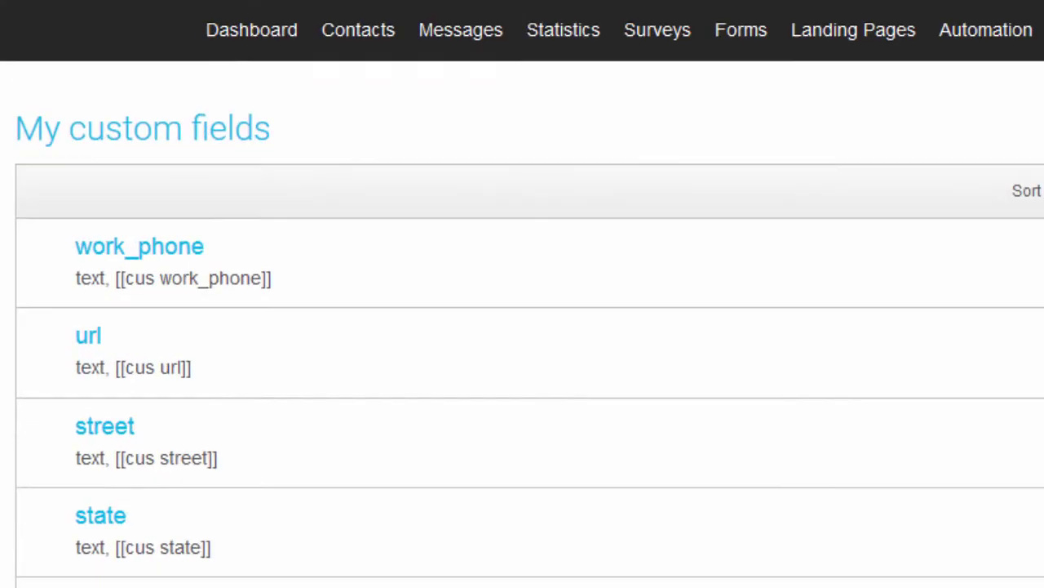
click(336, 33)
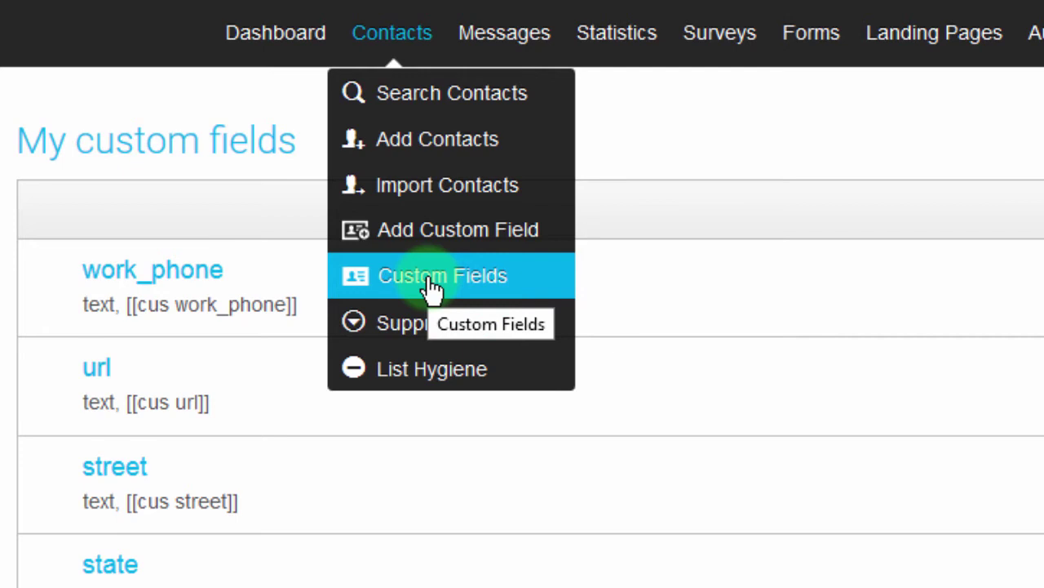
click(390, 32)
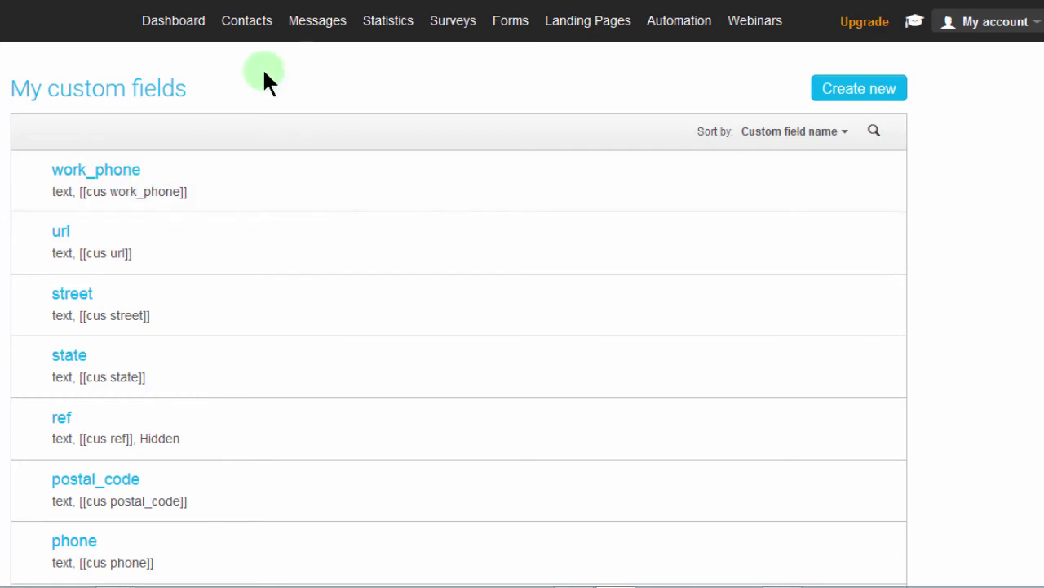
click(271, 180)
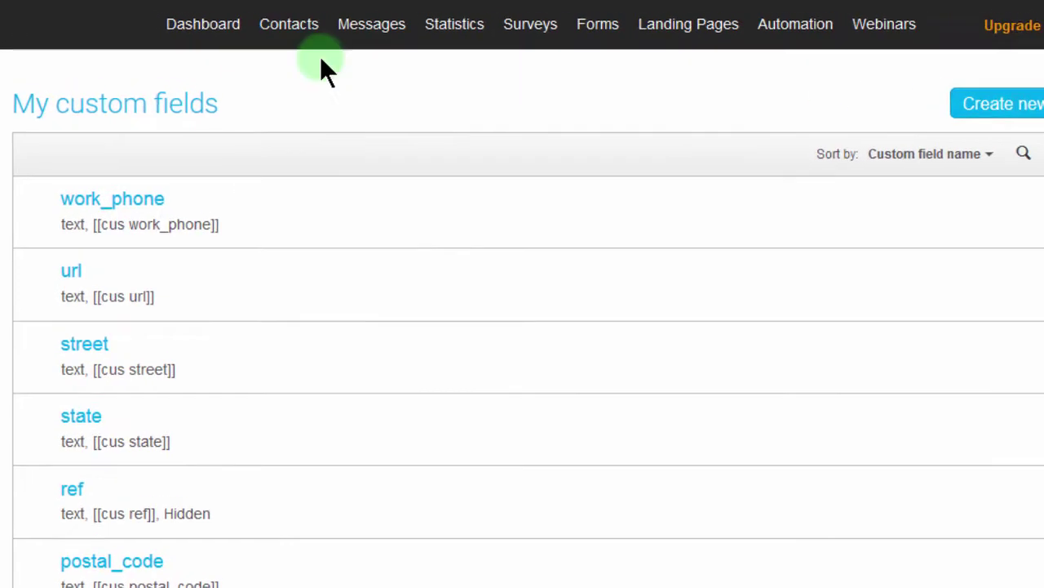
Step: Go to the suppression lists of the contacts area and show the form for entering contacts in a box
mouse_move(285, 24)
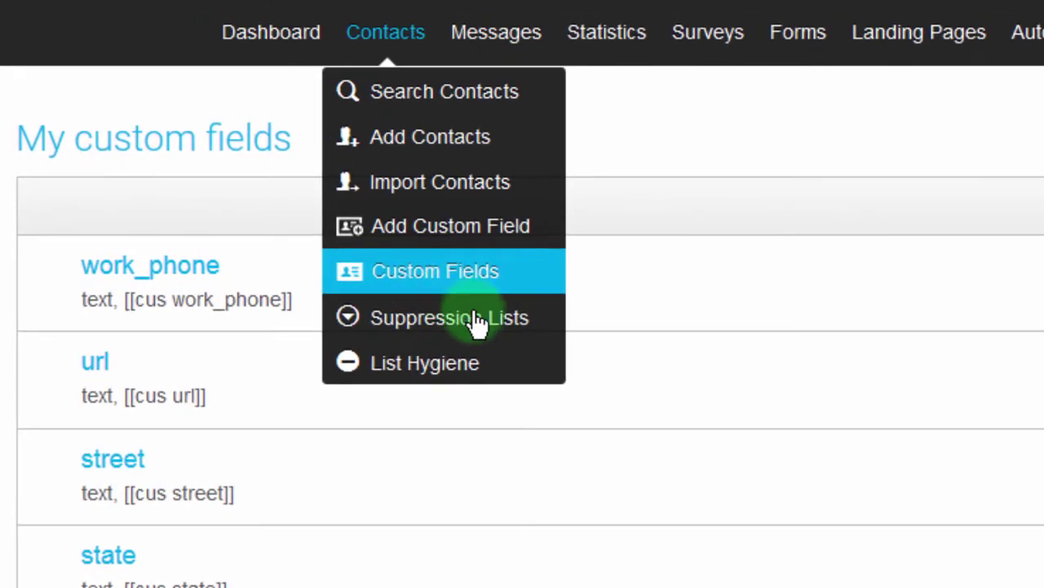
click(408, 326)
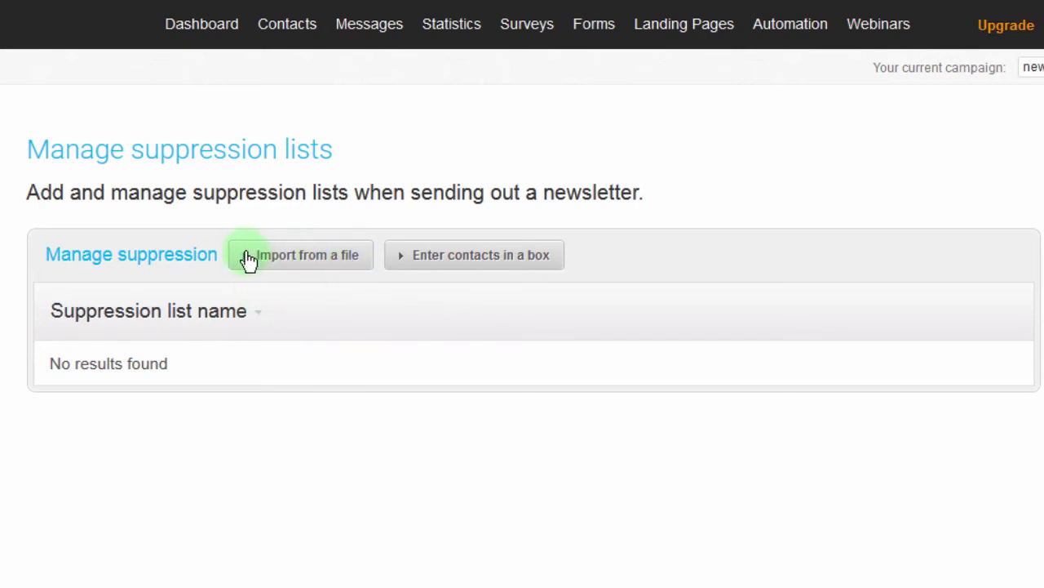
click(417, 256)
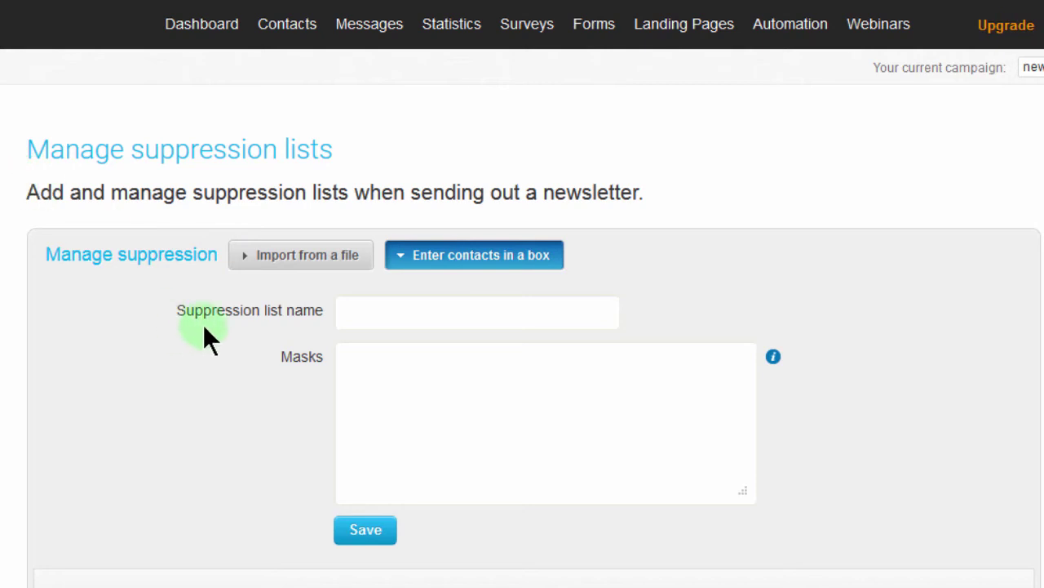
click(369, 380)
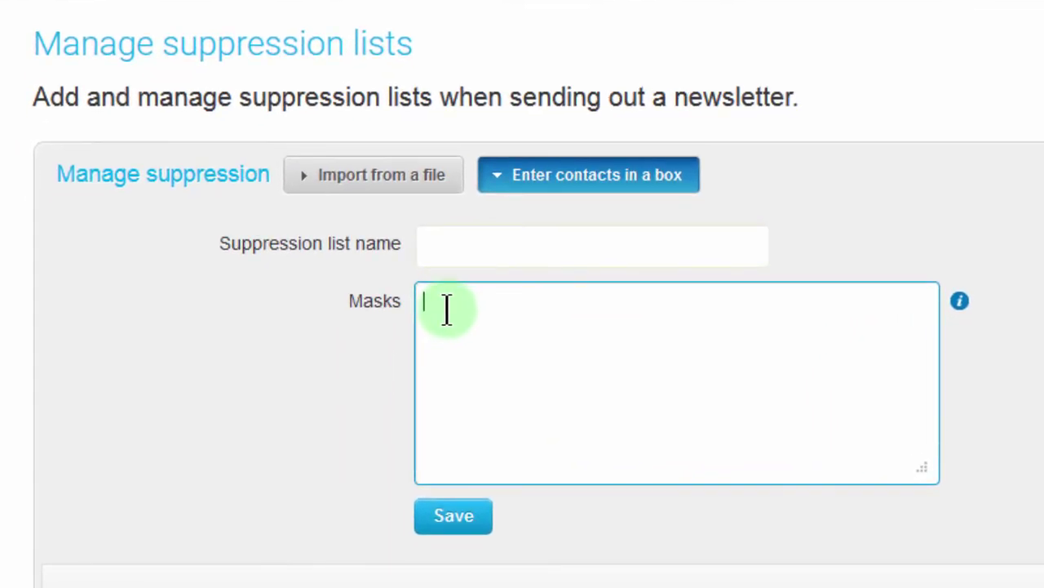
text(gmail.com)
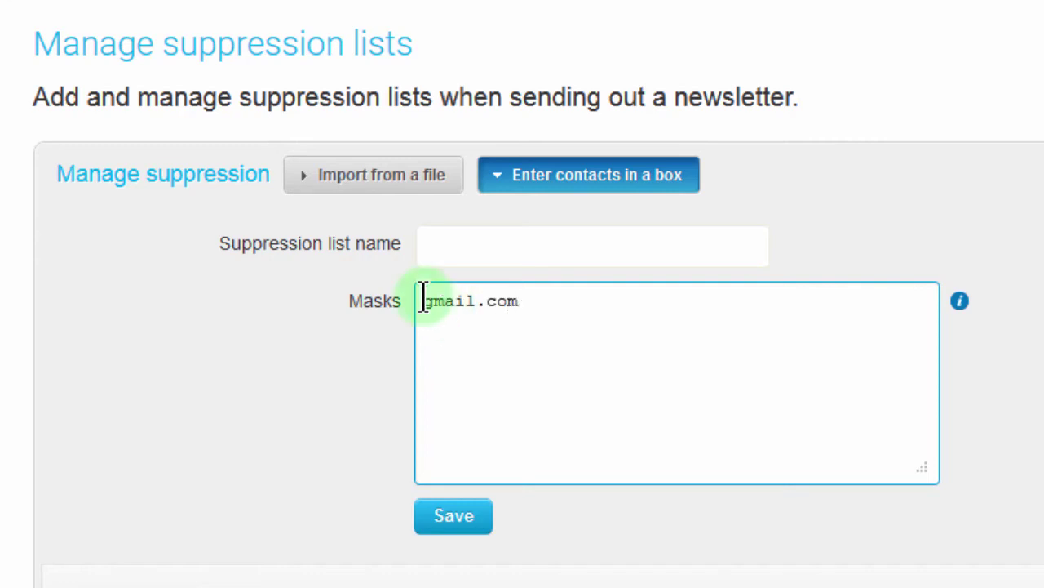
text(@)
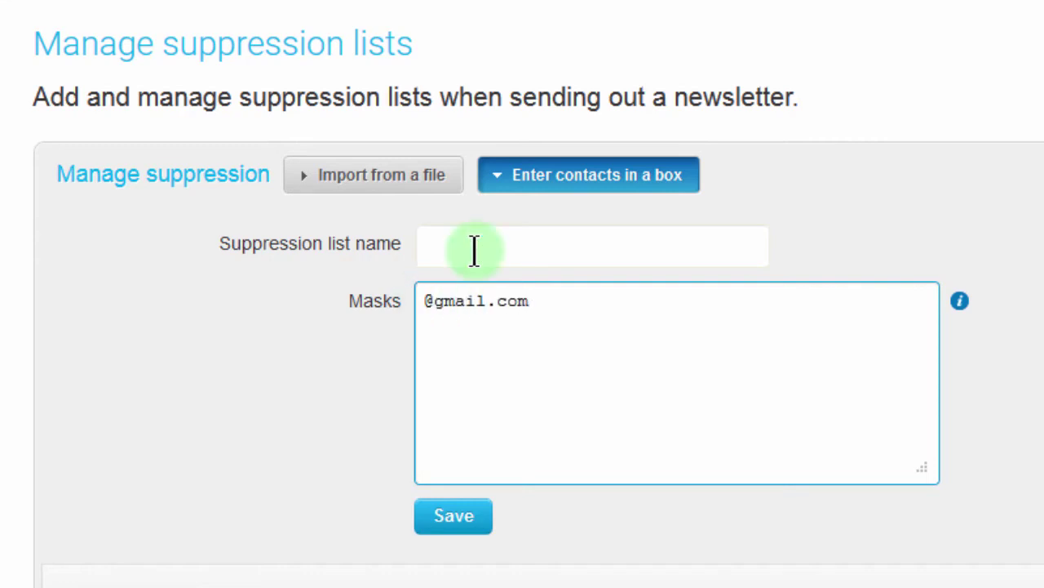
drag(539, 304, 397, 295)
click(534, 303)
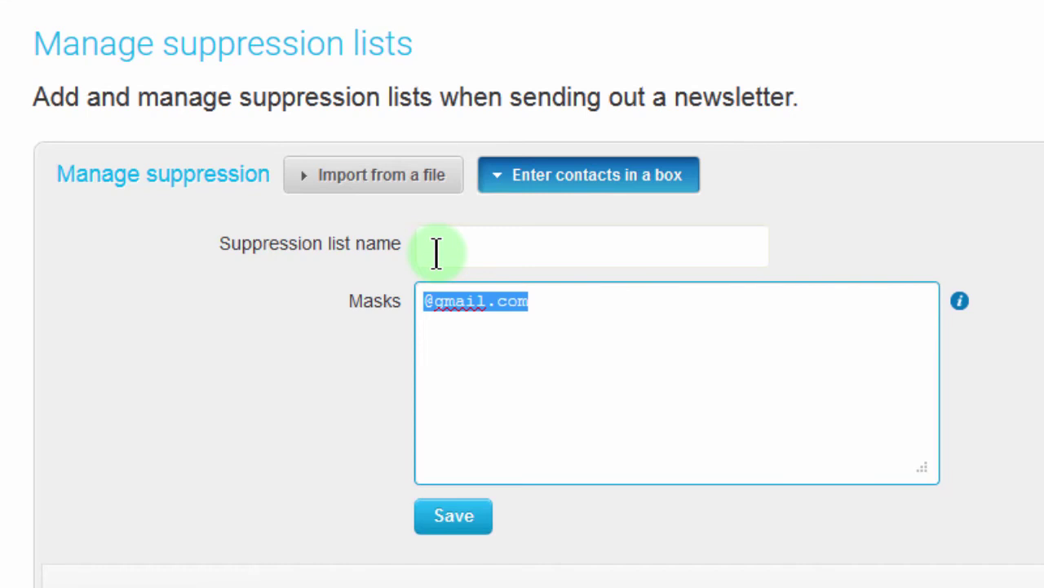
click(350, 189)
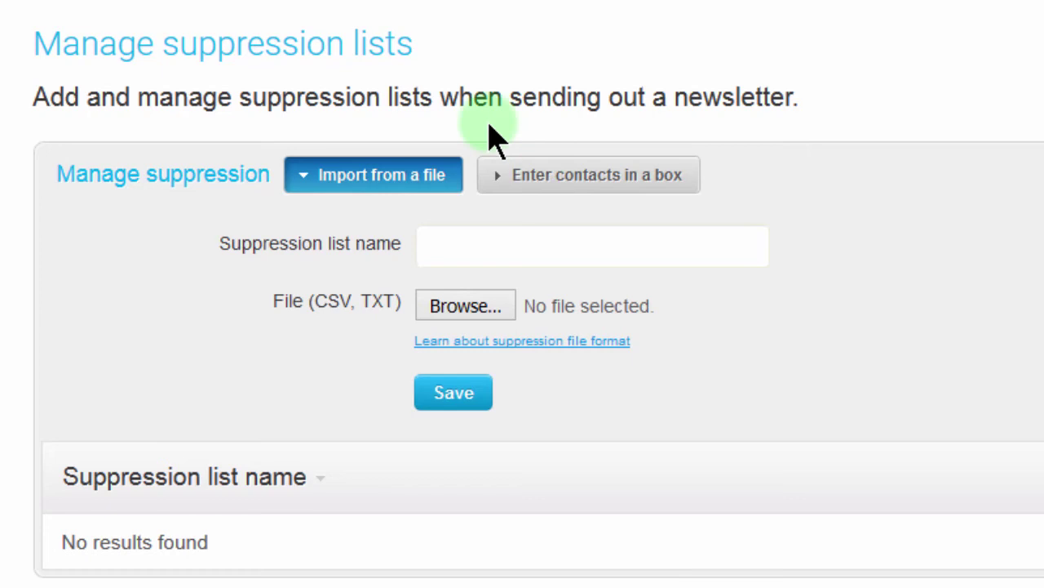
Step: Go to the List Hygiene page of the contacts area and show its Blacklist form
scroll(490, 135, up, 3)
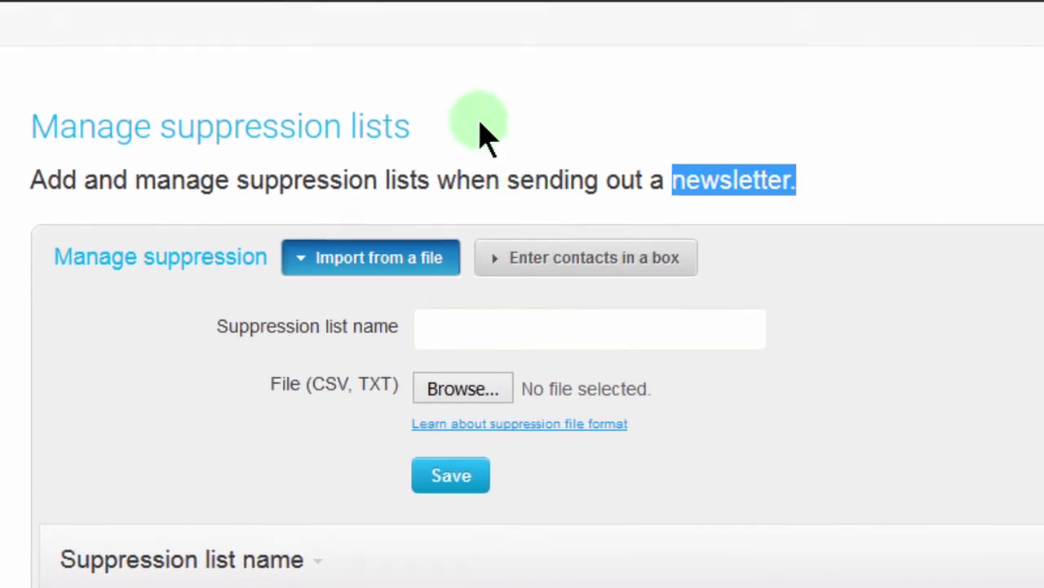
mouse_move(363, 16)
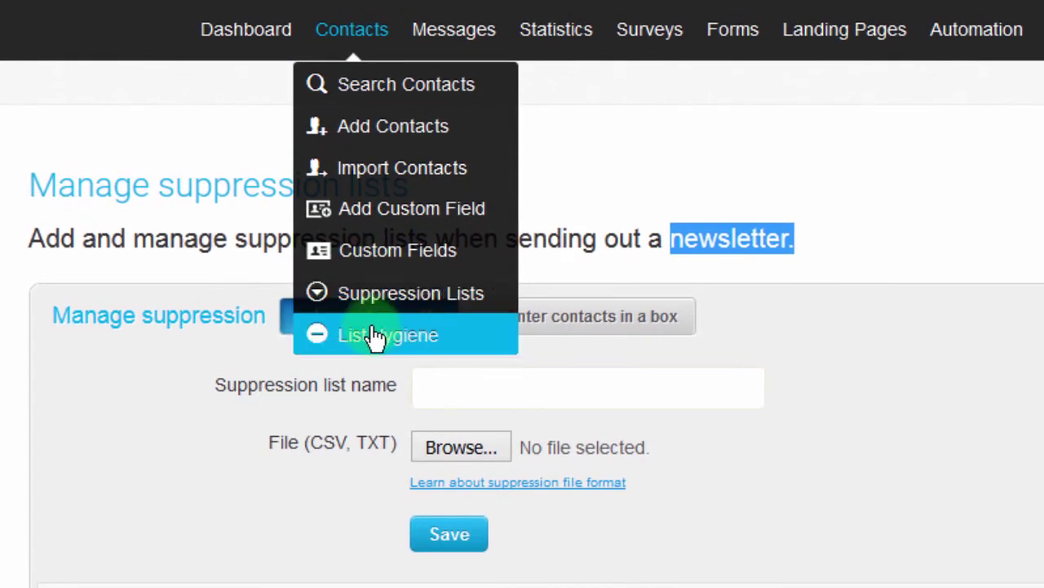
click(374, 335)
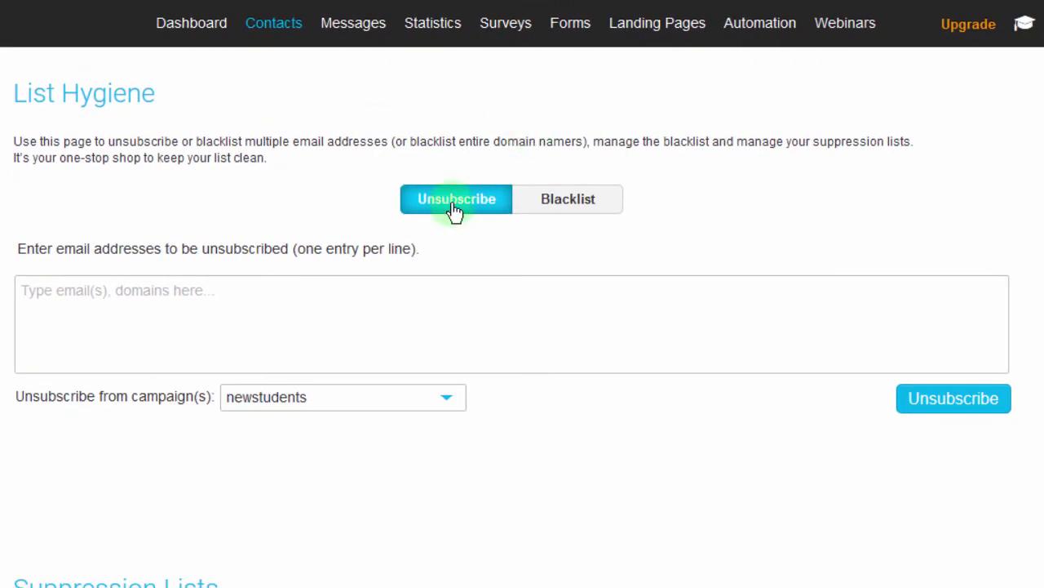
click(563, 209)
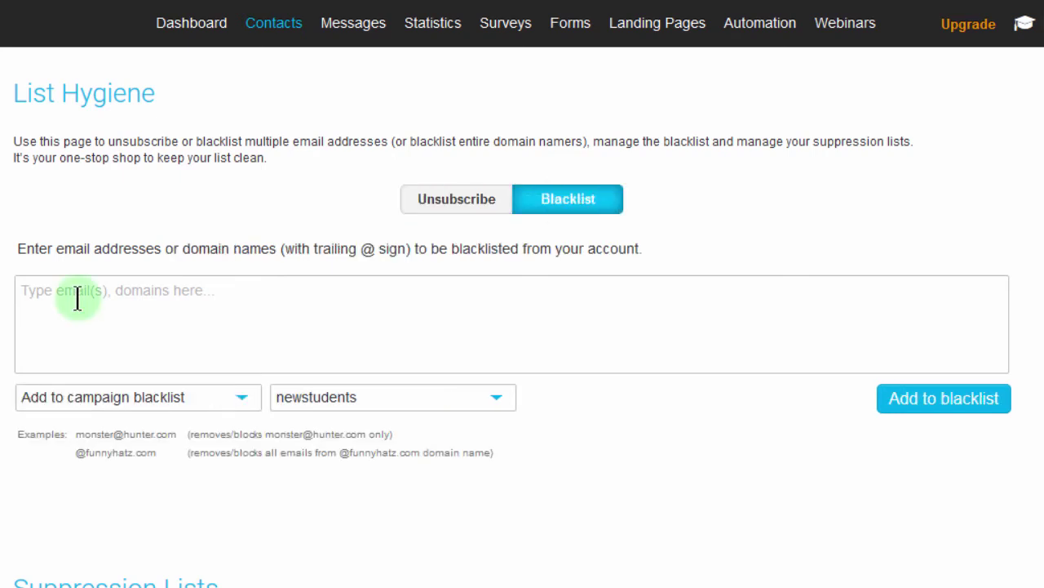
click(17, 88)
drag(43, 92, 163, 90)
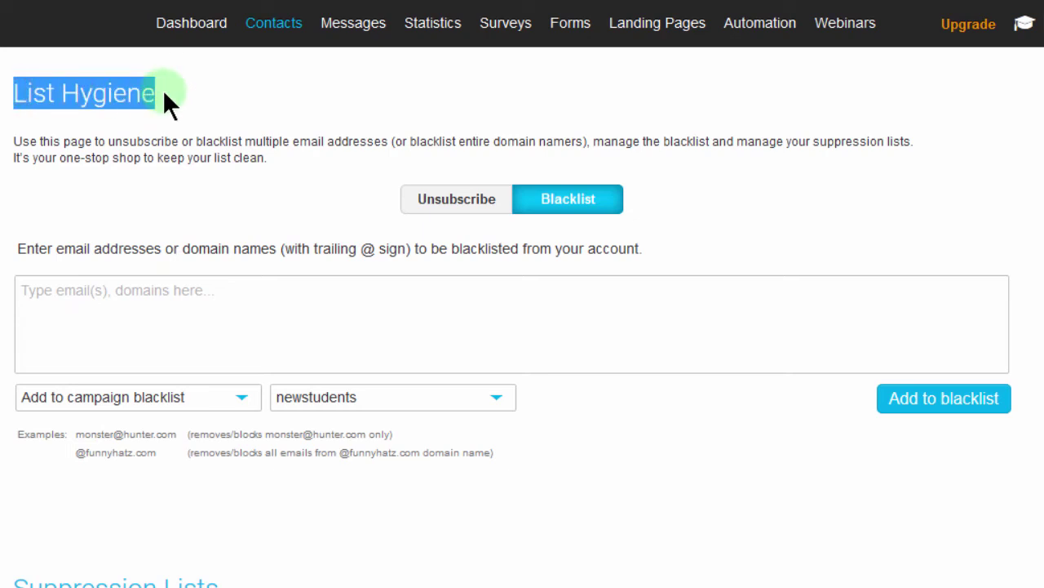
click(120, 174)
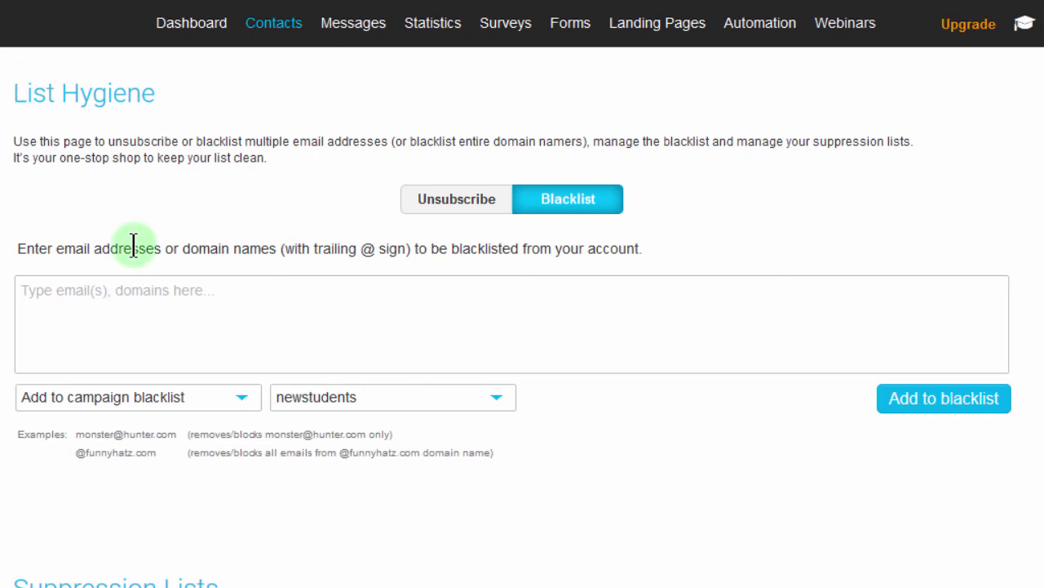
click(27, 292)
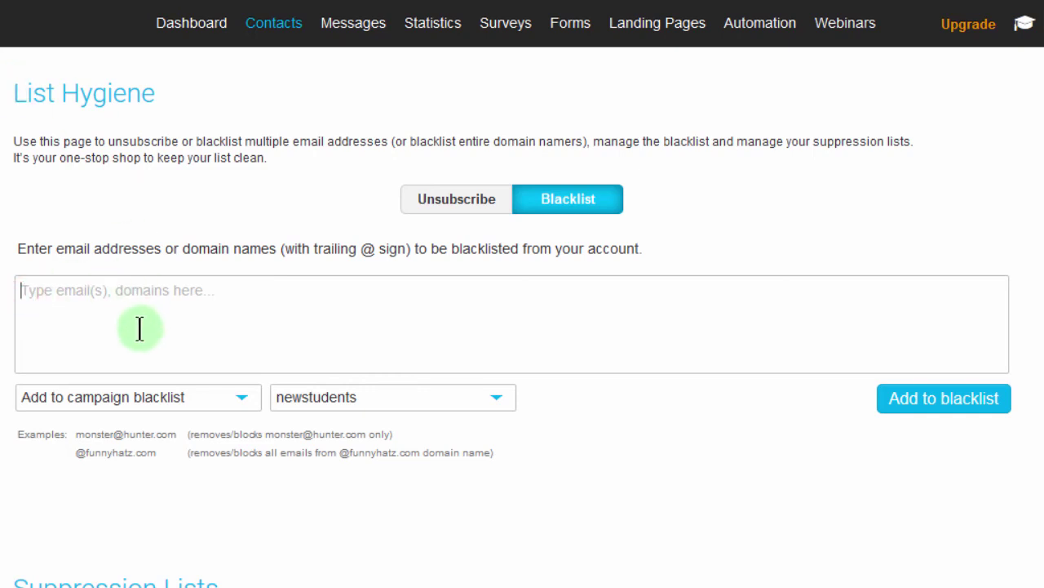
click(114, 290)
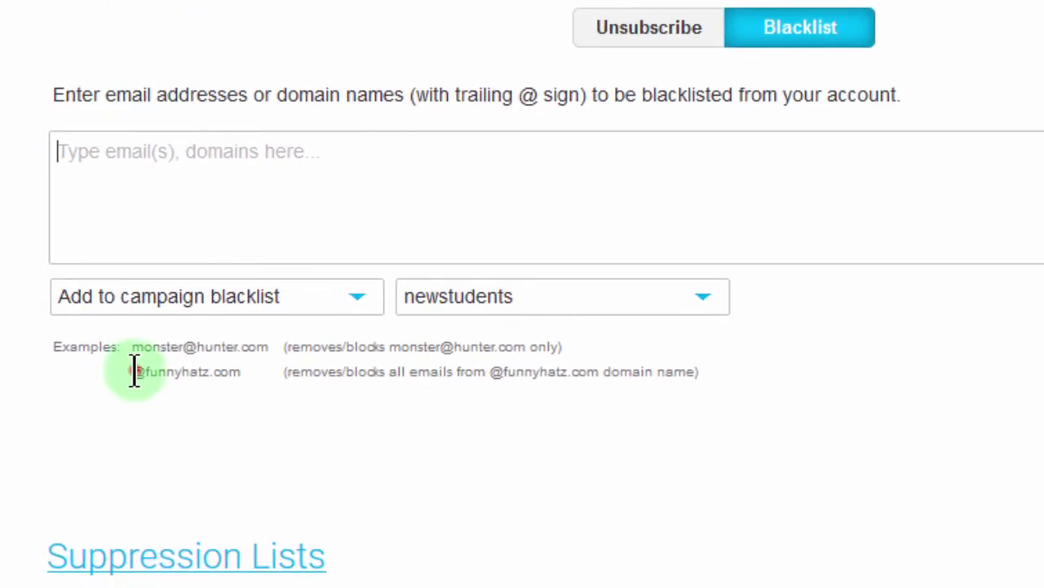
drag(133, 368, 240, 368)
key(ctrl+c)
click(155, 129)
drag(155, 129, 150, 145)
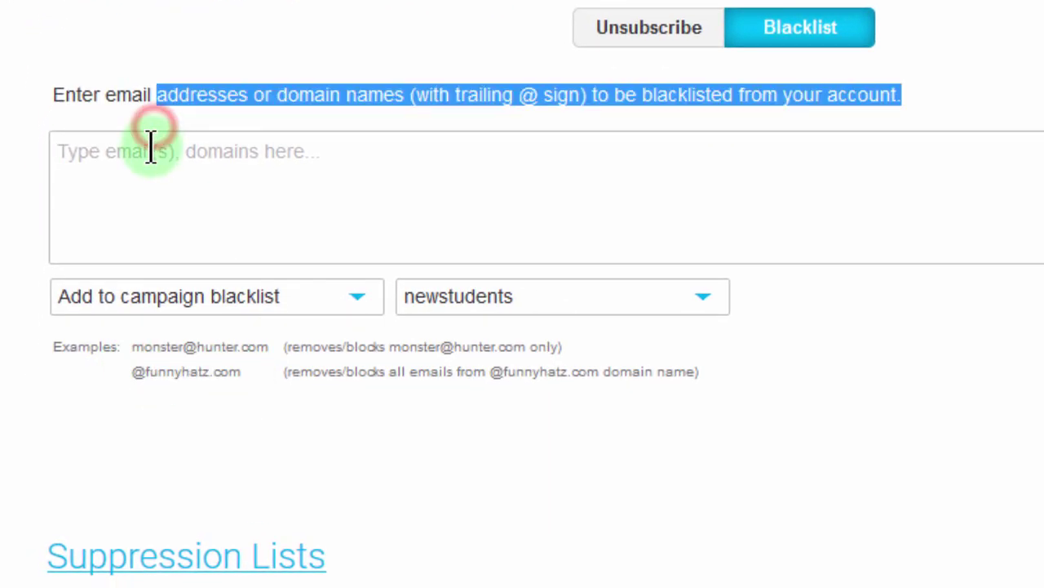
click(150, 144)
key(ctrl+v)
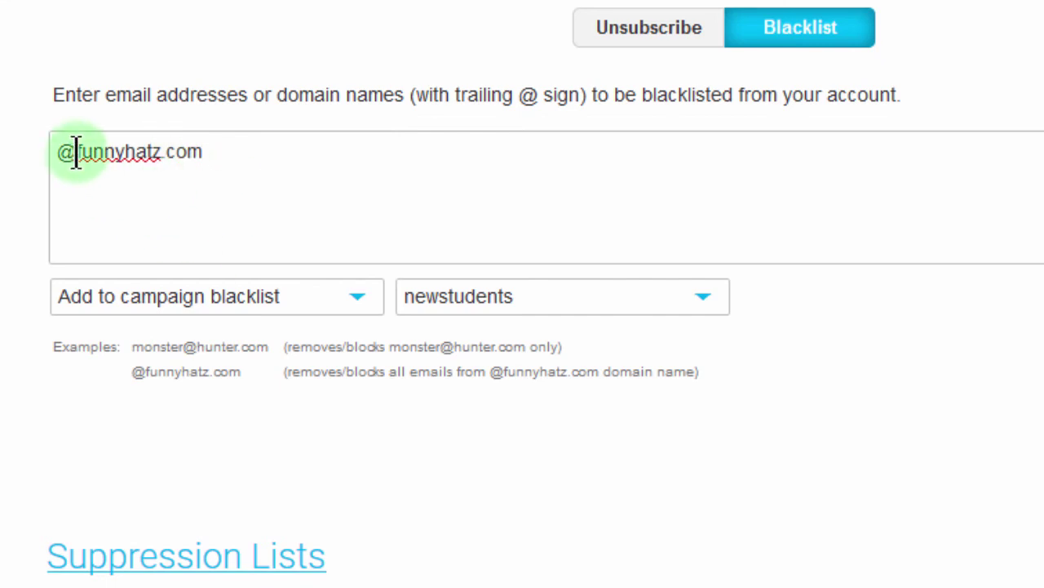
drag(75, 154, 207, 149)
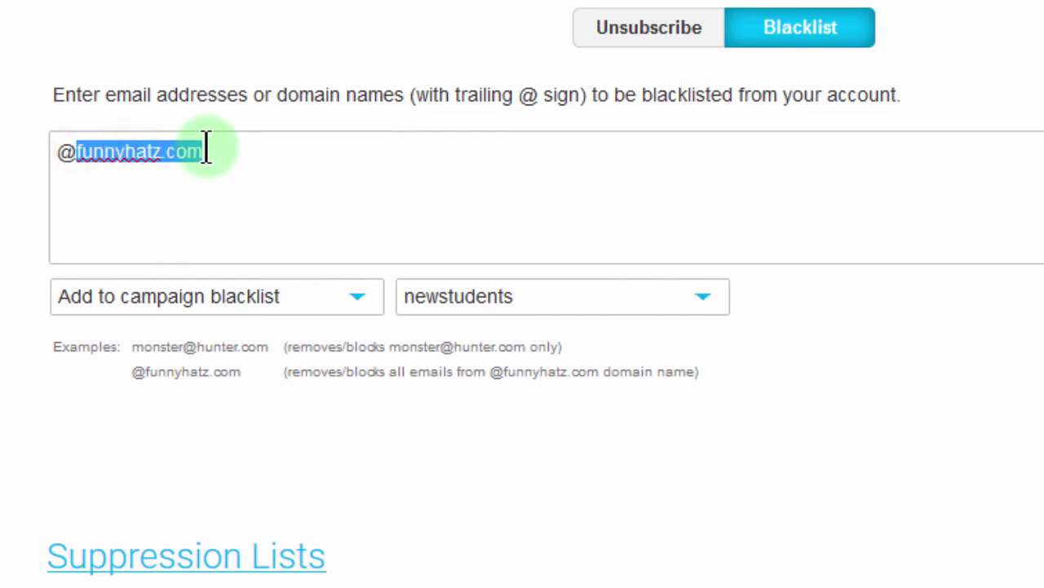
click(206, 150)
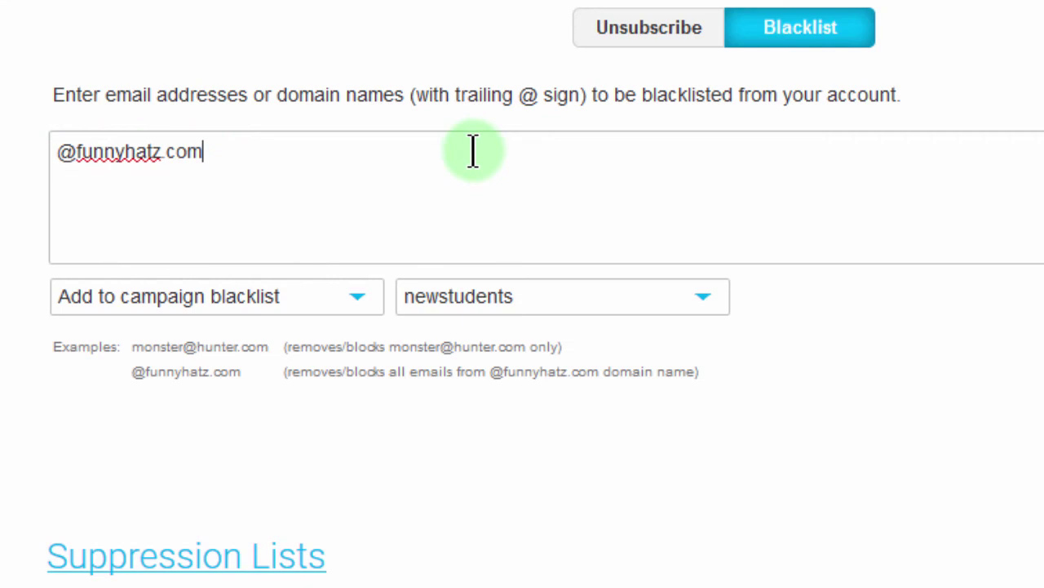
Step: Select all campaigns for the campaign blacklist, and switch to the Unsubscribe form
click(658, 36)
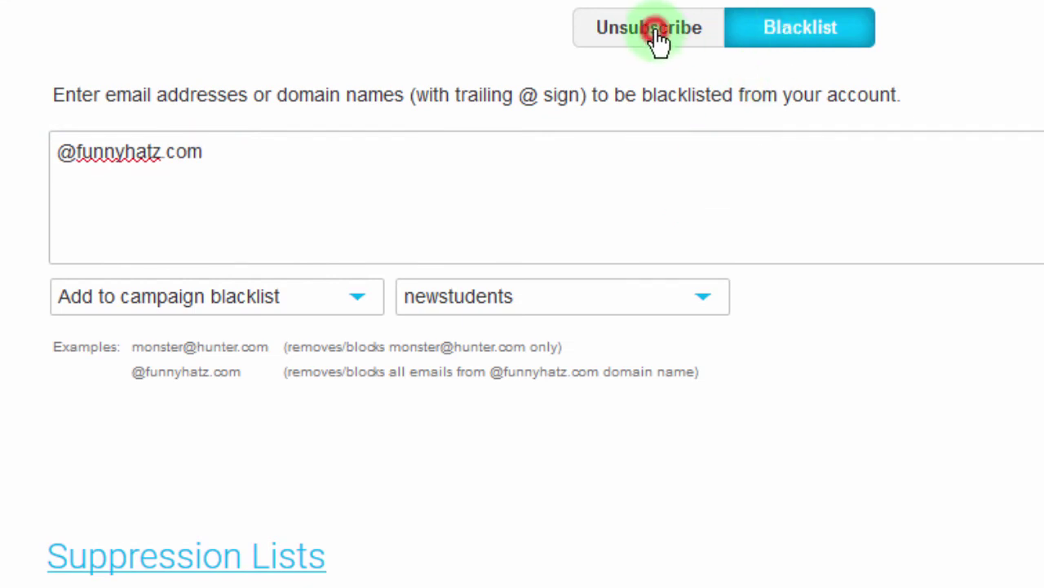
click(795, 34)
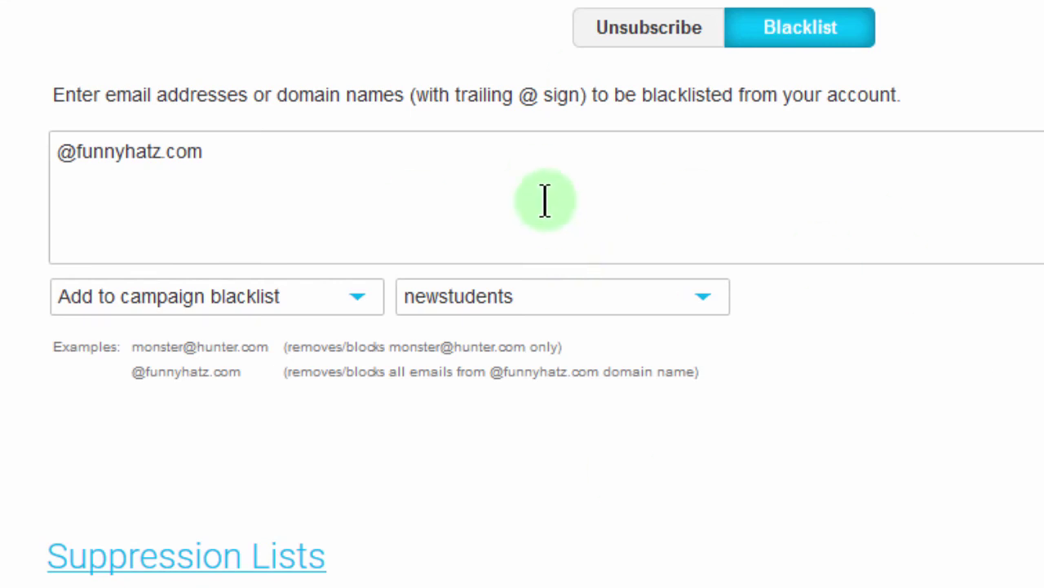
click(702, 297)
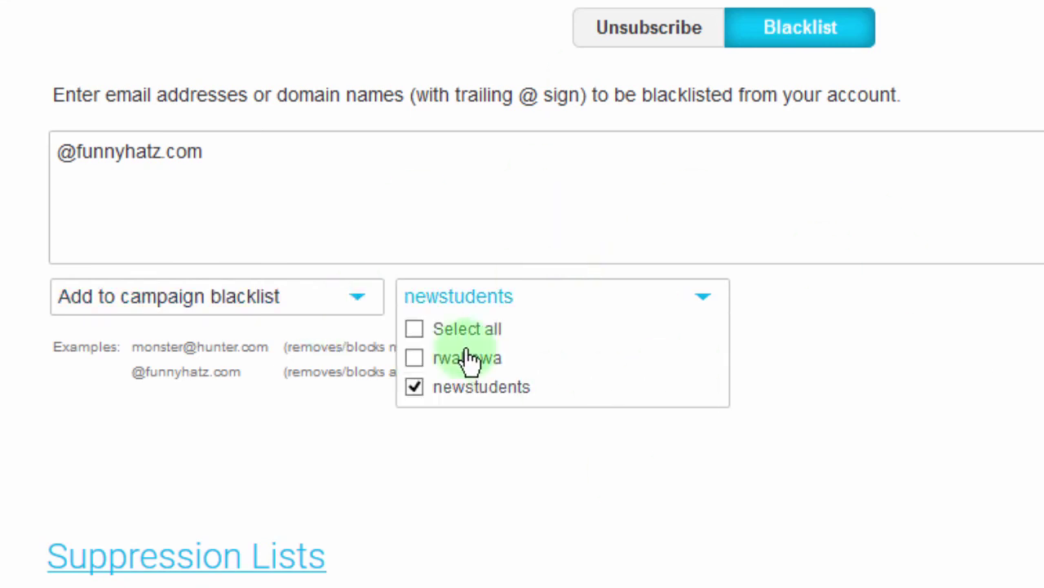
click(416, 328)
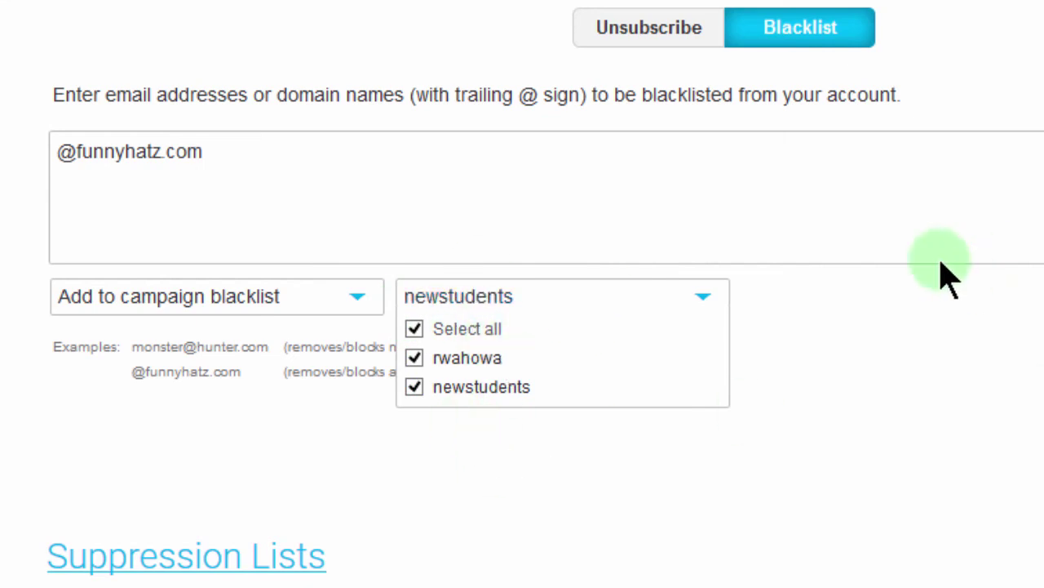
click(660, 27)
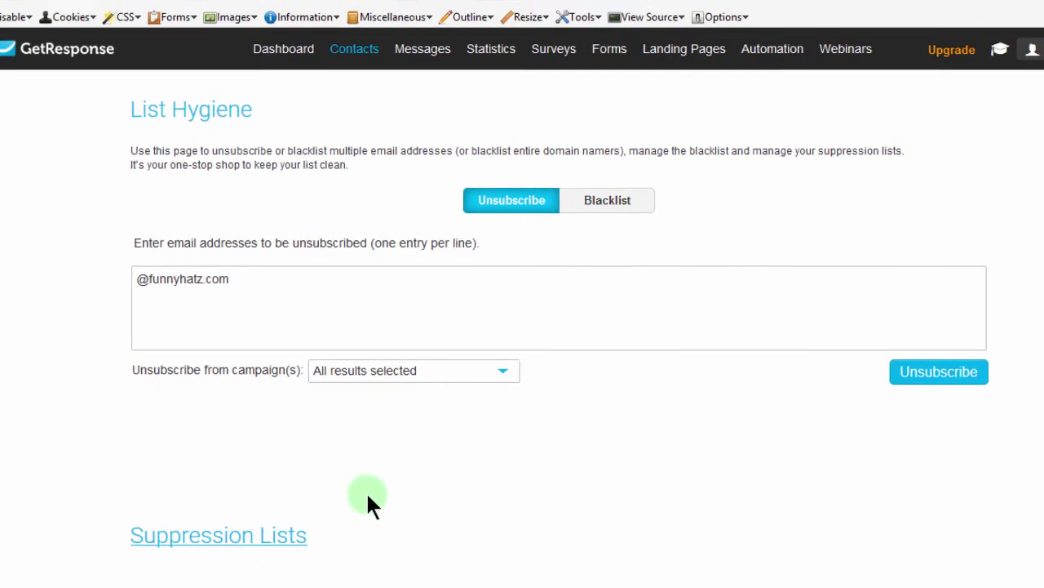
mouse_move(359, 27)
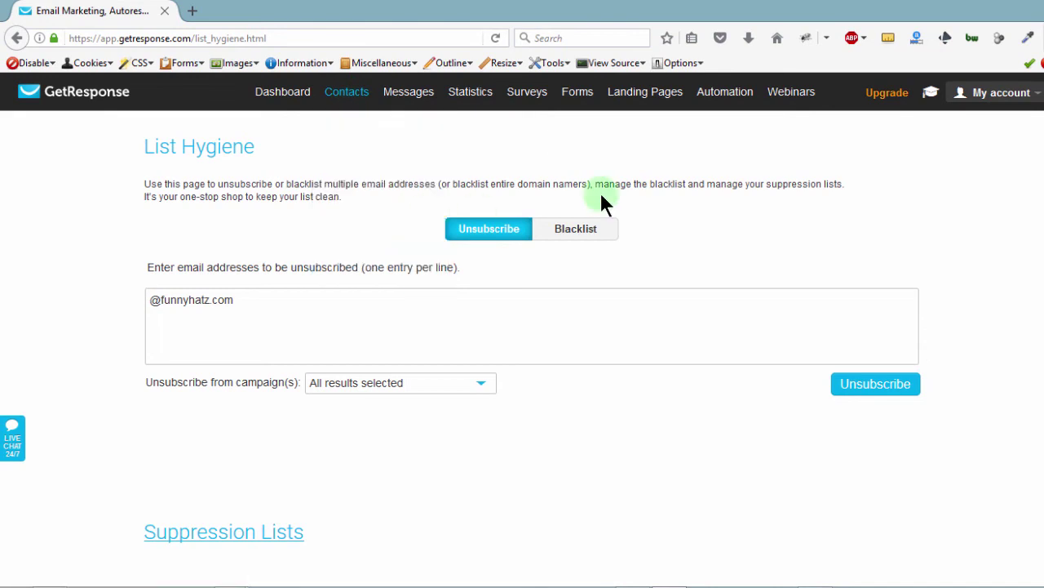
mouse_move(578, 98)
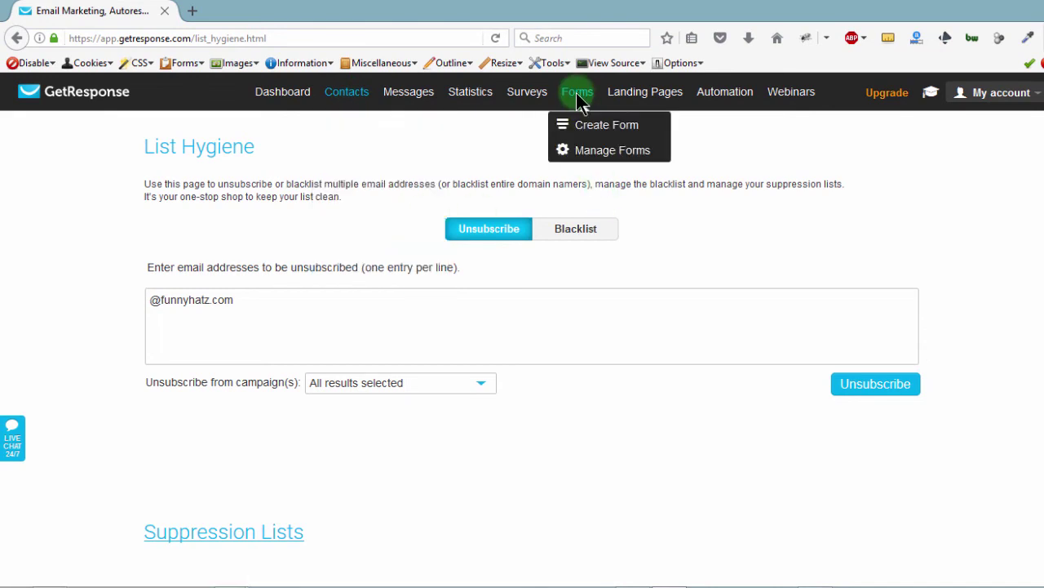